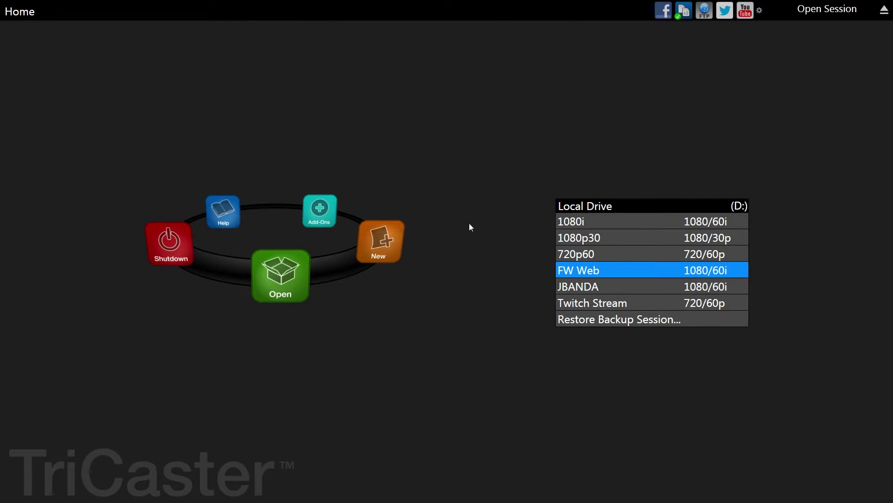
Start a new 1080i TriCaster session called 'Demo' from the home carousel.
left_click(396, 236)
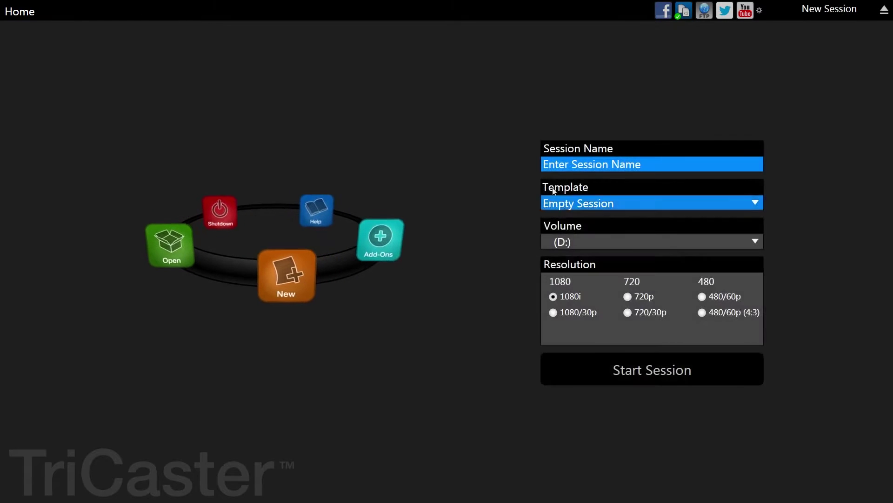
left_click(563, 166)
type("Demo")
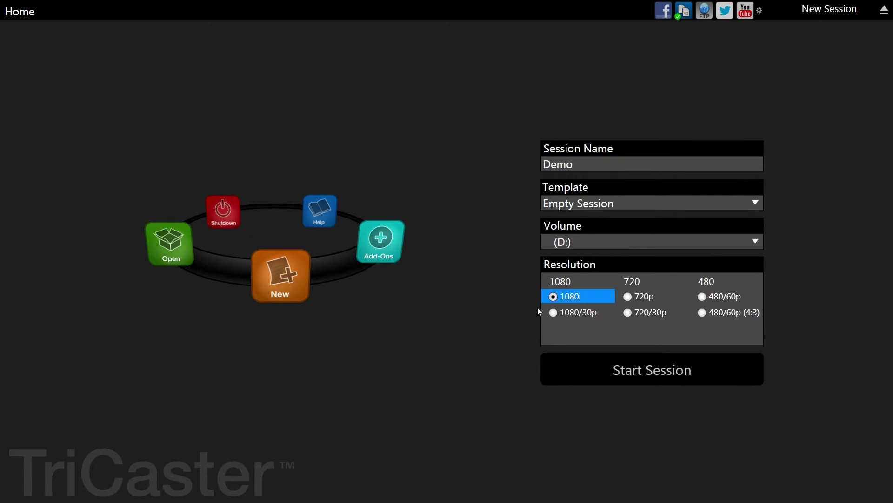
left_click(603, 364)
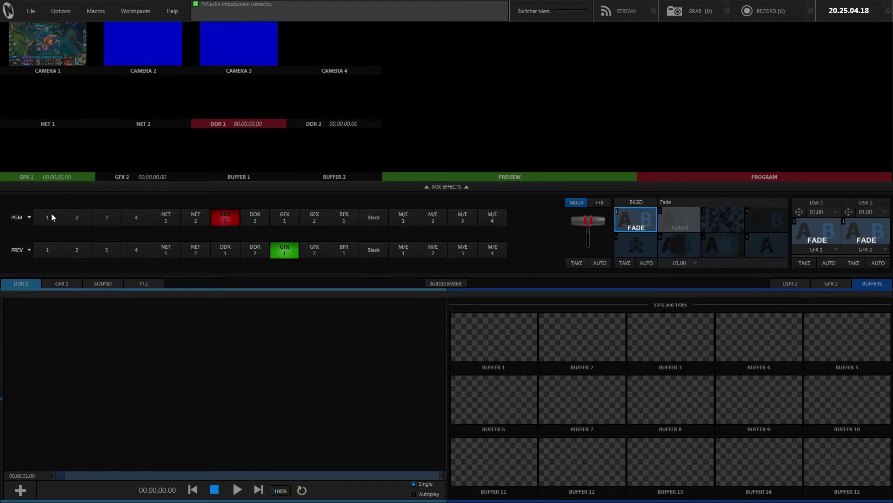
Take Camera 1 live on the PGM row.
left_click(47, 221)
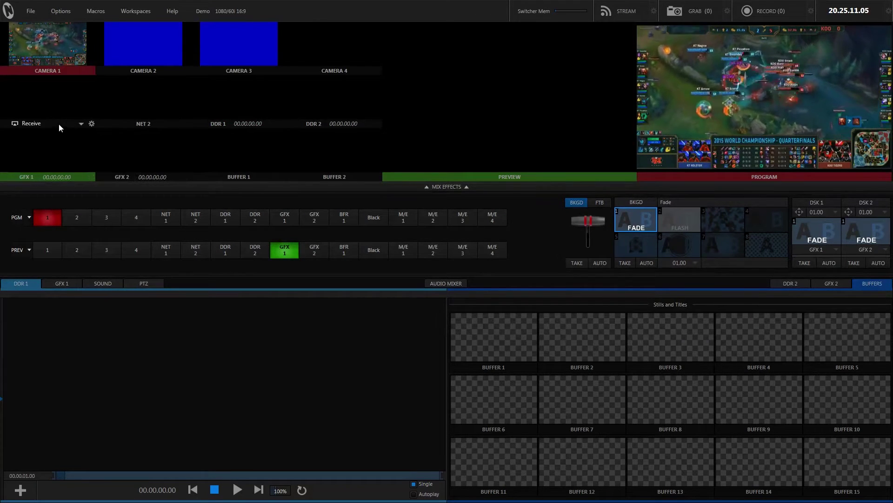
mouse_move(47, 123)
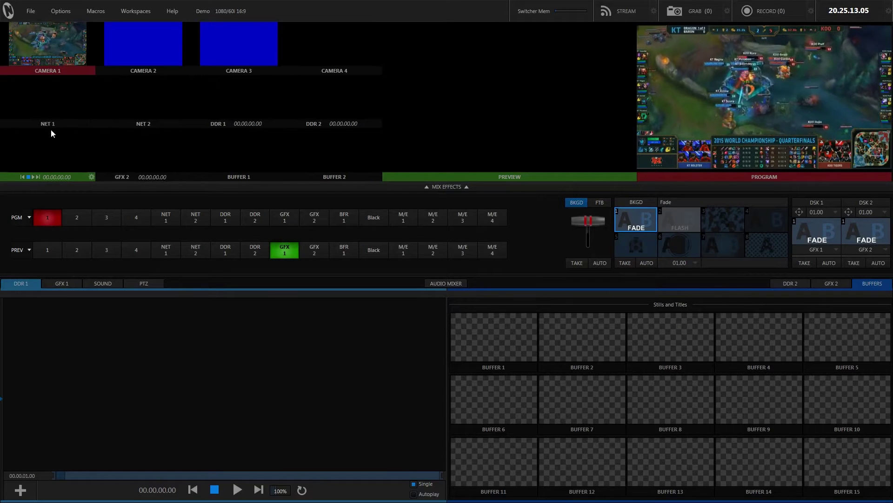
Receive the telestrator feed on NET 1, cue it on preview, and extend the yellow curve.
left_click(50, 124)
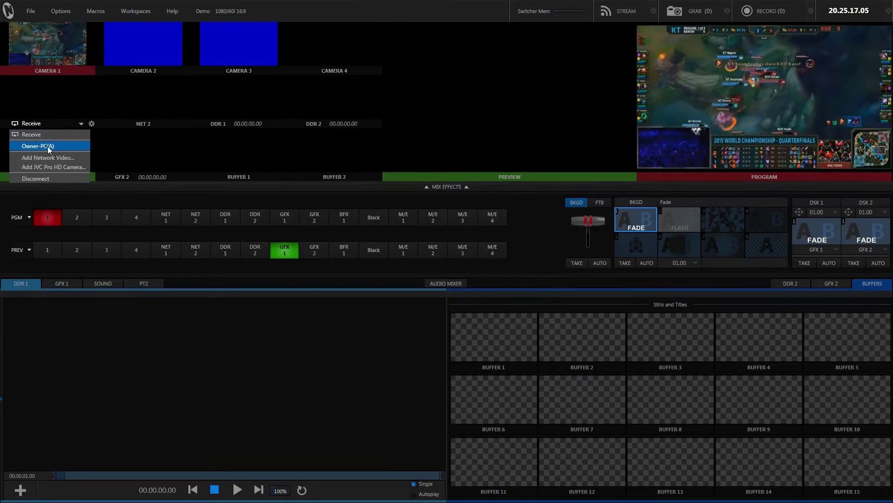
left_click(48, 146)
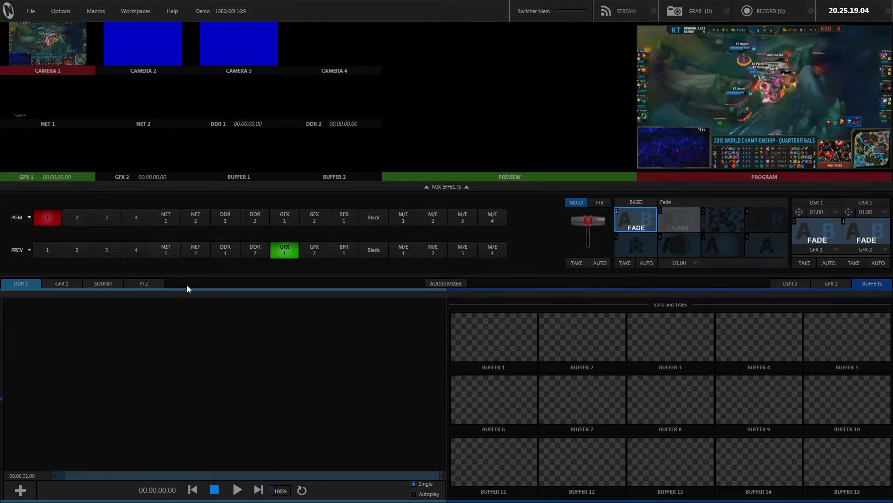
left_click(164, 251)
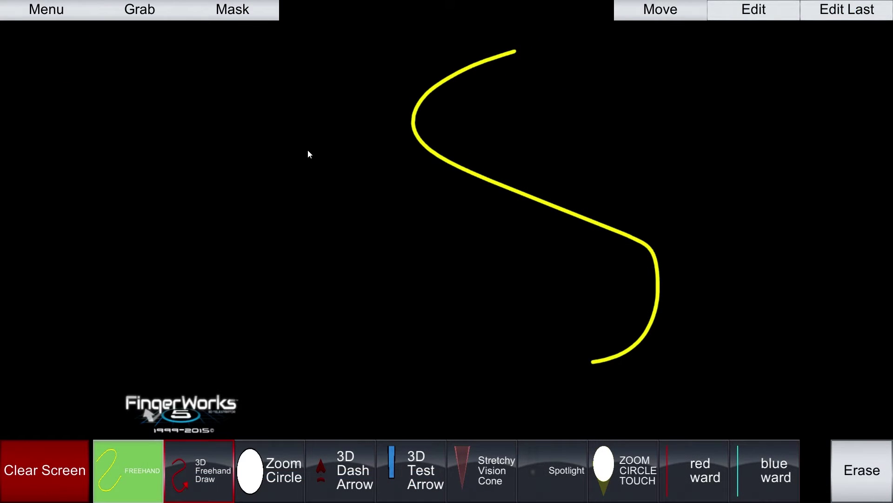
left_click_drag(310, 146, 351, 378)
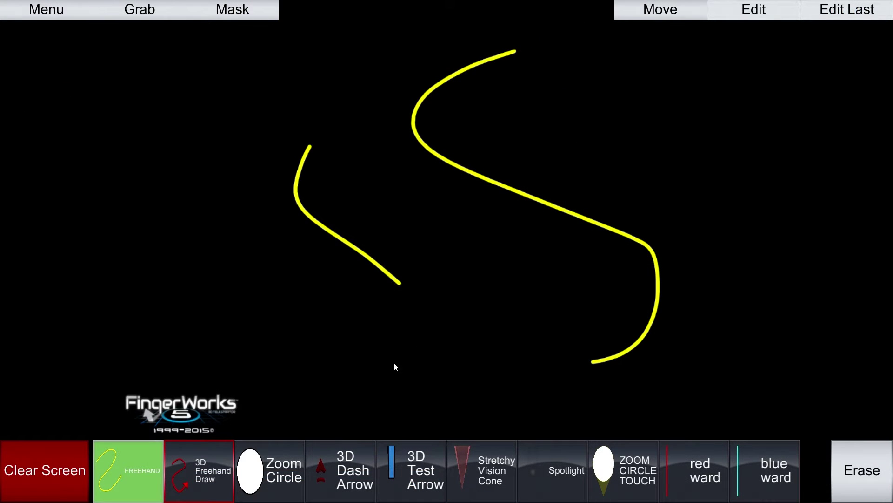
Review FingerWorks' Video Output and TriCaster IP options, then dismiss them with OK.
left_click(43, 12)
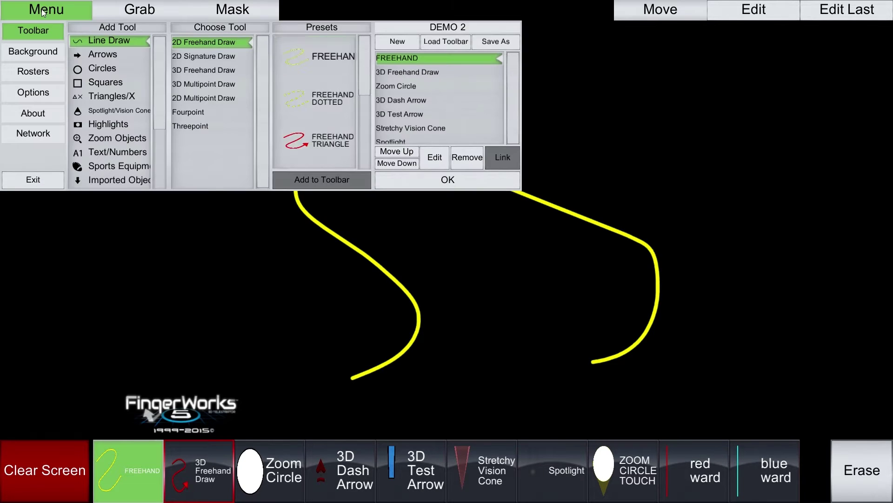
left_click(38, 94)
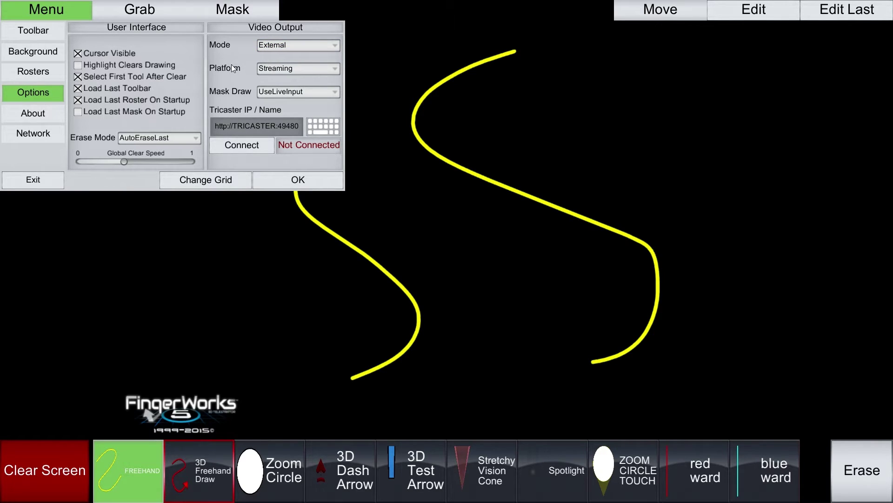
left_click(293, 183)
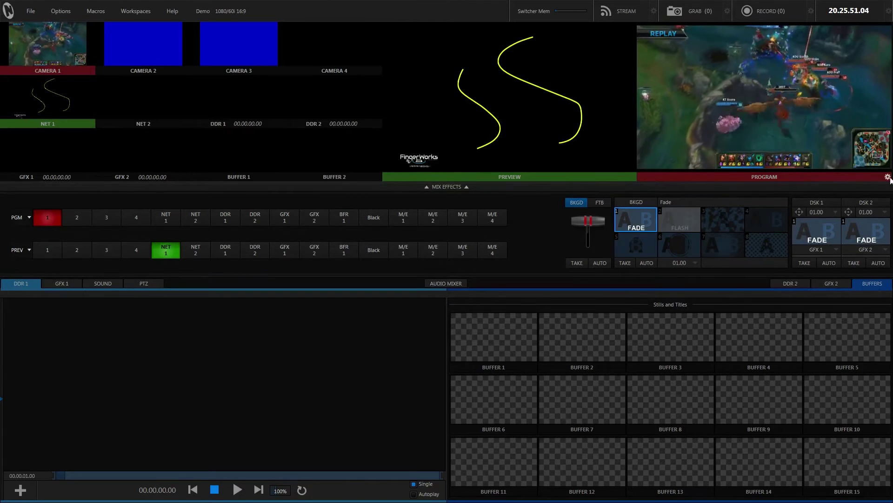
Set output 2 to Program (Clean) and enable NETWORK output set to Follow 2.
left_click(887, 177)
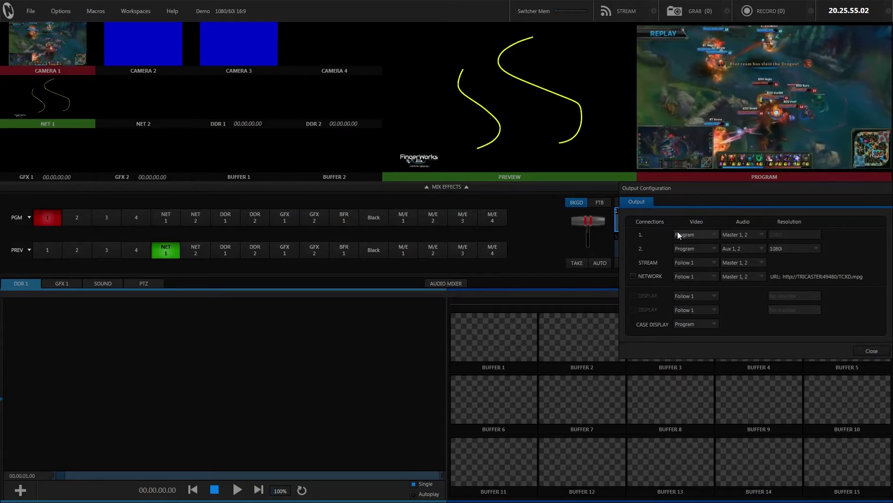
left_click(686, 249)
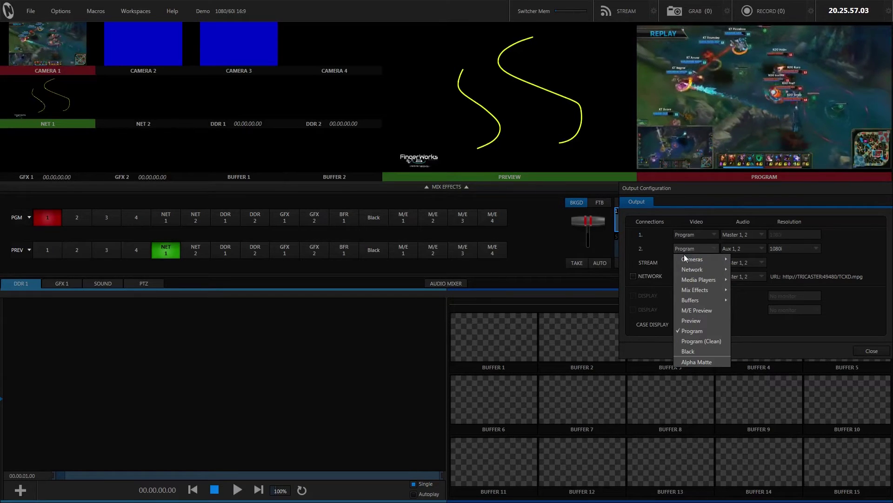
left_click(697, 341)
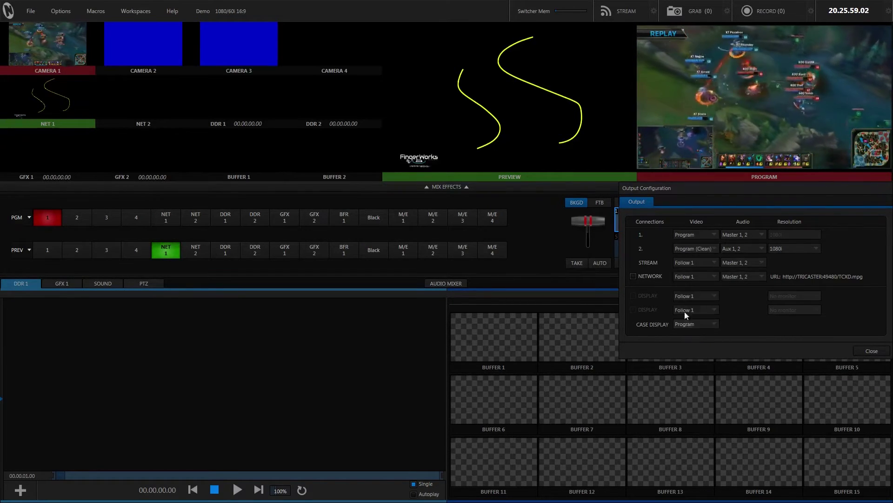
left_click(686, 278)
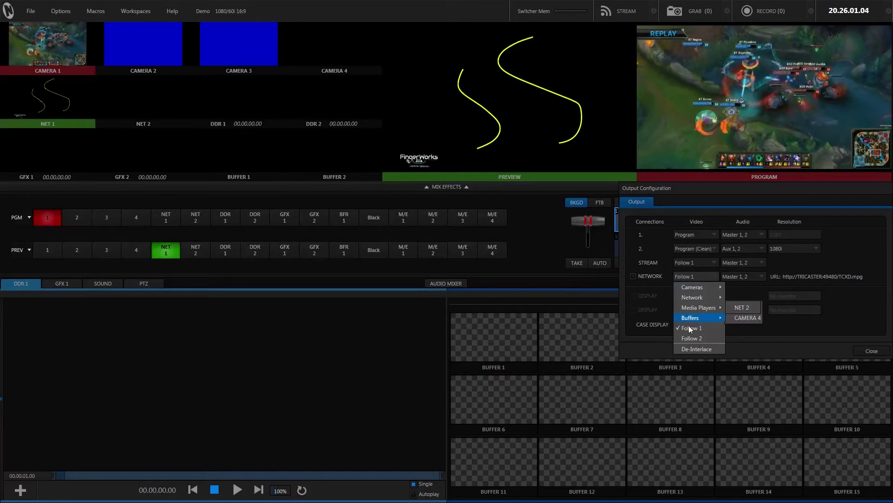
left_click(689, 339)
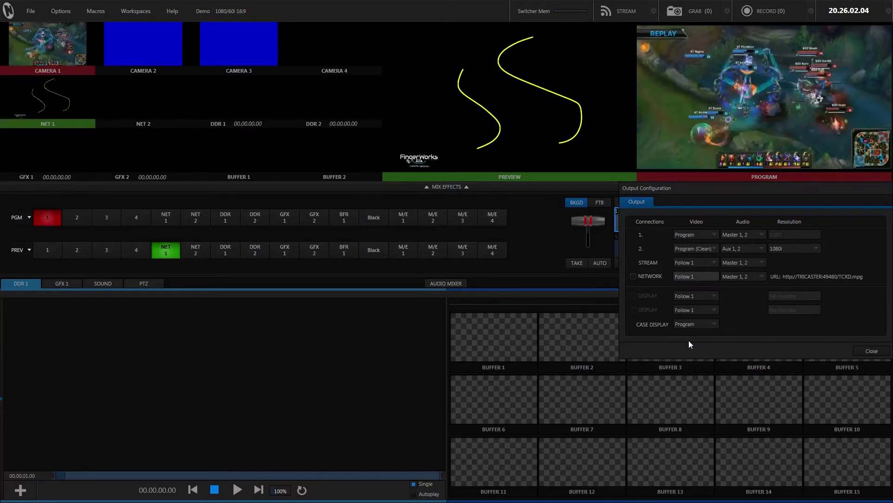
left_click(633, 276)
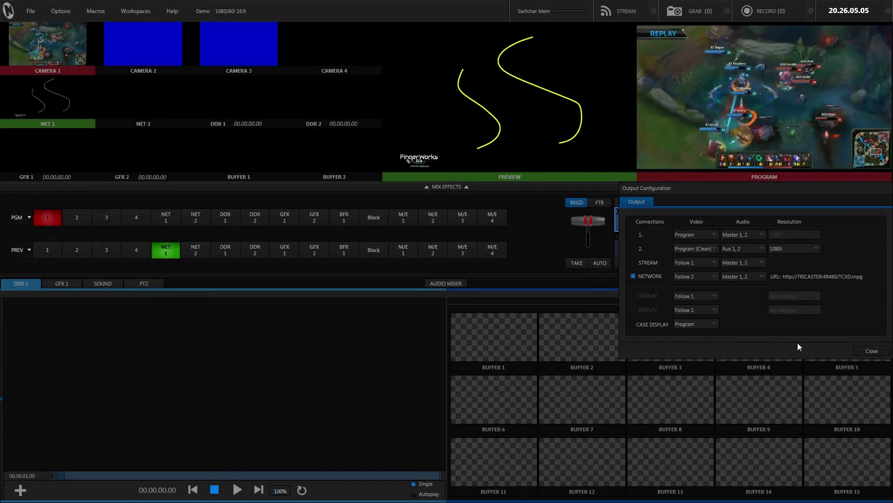
left_click(867, 352)
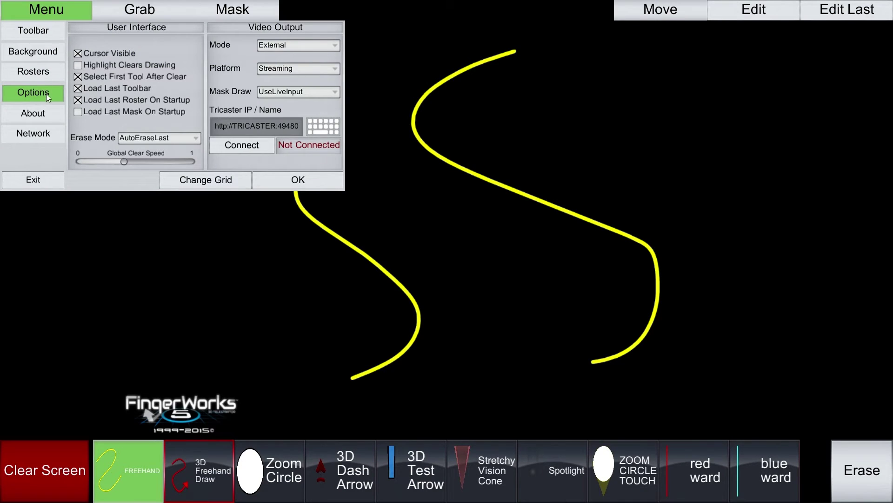
Connect FingerWorks to the TriCaster IP and confirm the options to resume drawing.
left_click(264, 67)
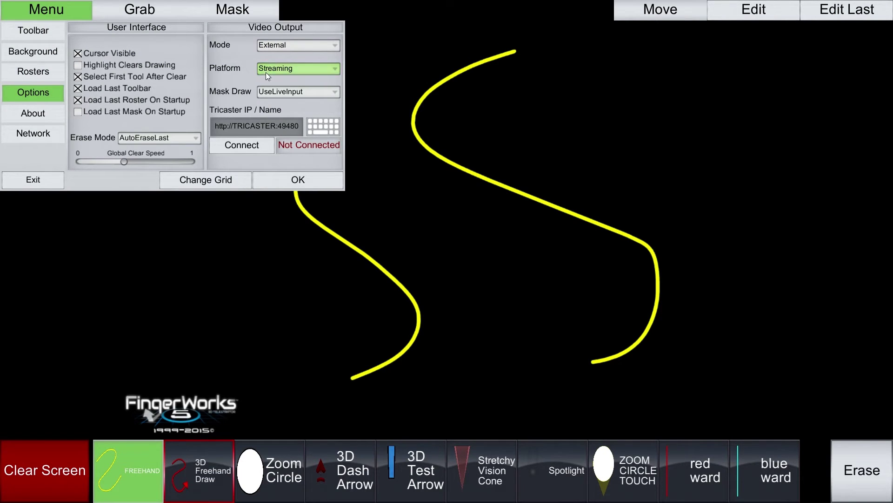
left_click(249, 149)
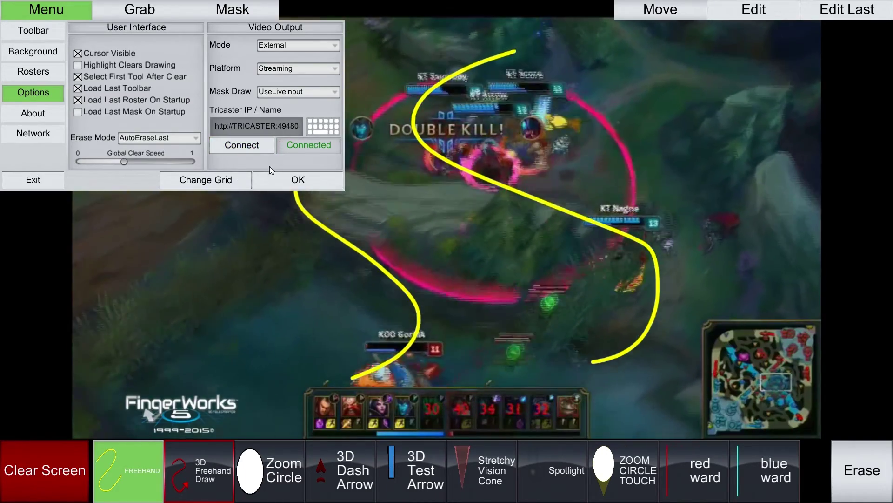
left_click(277, 178)
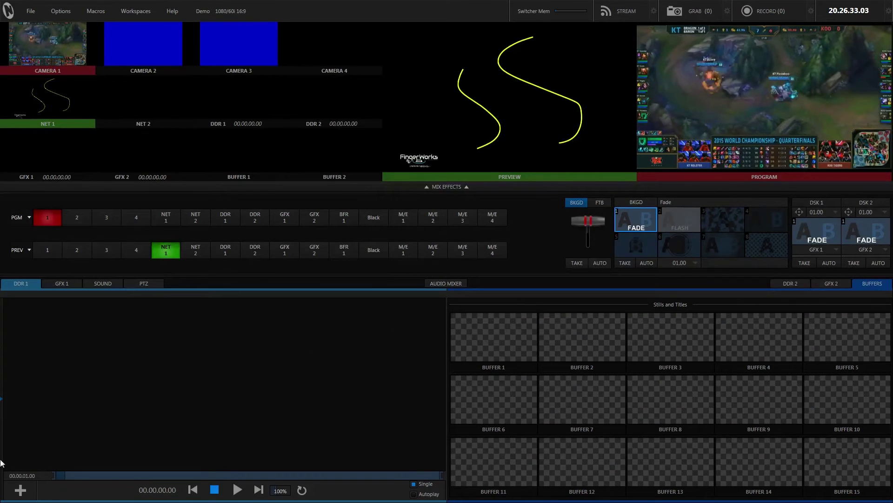
Add the four Capture clips to DDR 1 and select clip 3, the football clip.
left_click(21, 491)
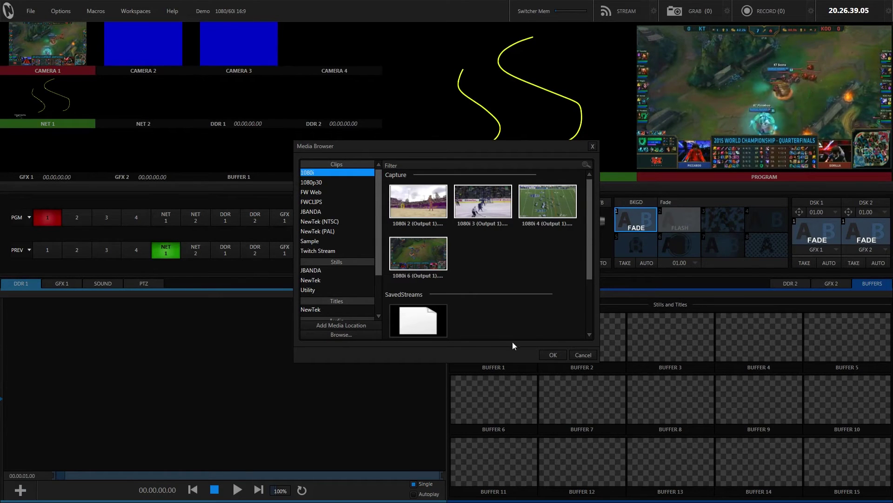
left_click(549, 354)
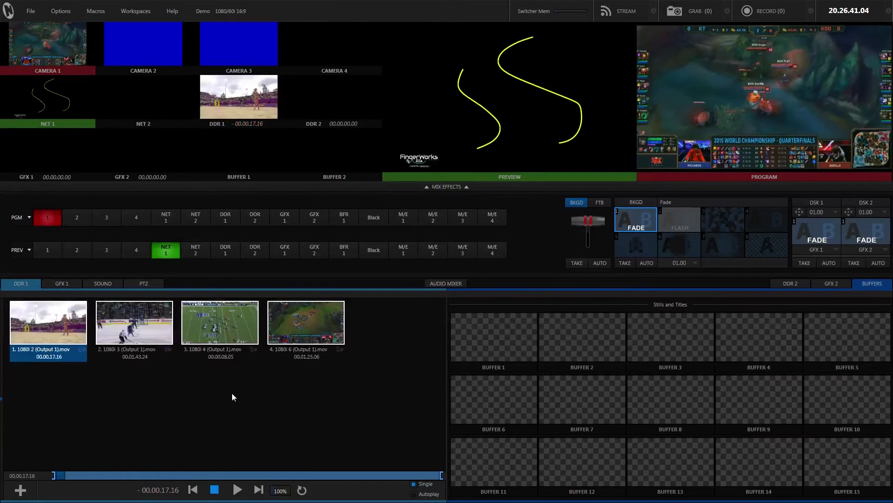
left_click(252, 340)
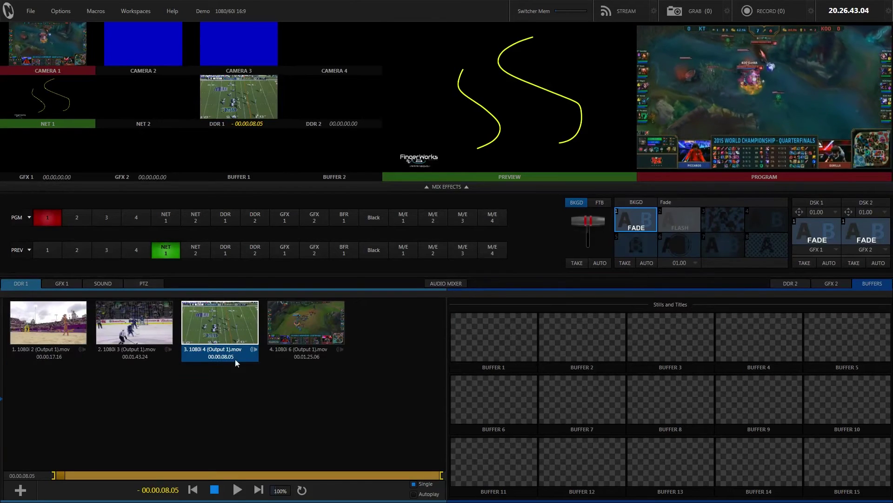
Preview the DDR 1 football clip, set DSK 1's source to NET 1, and test the key.
left_click(227, 252)
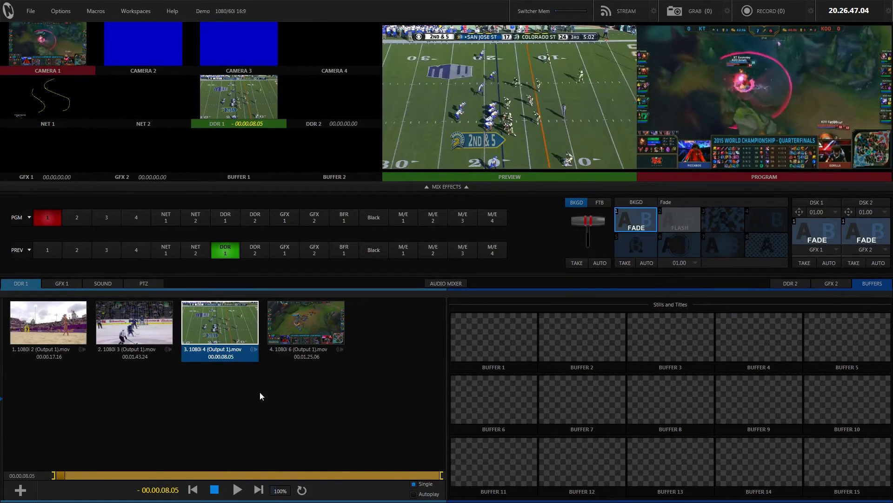
left_click(236, 489)
left_click(214, 490)
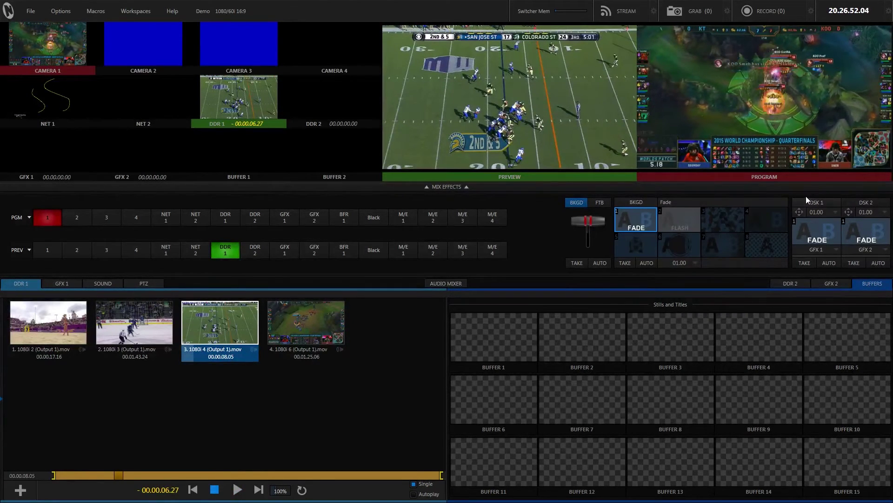
left_click(818, 251)
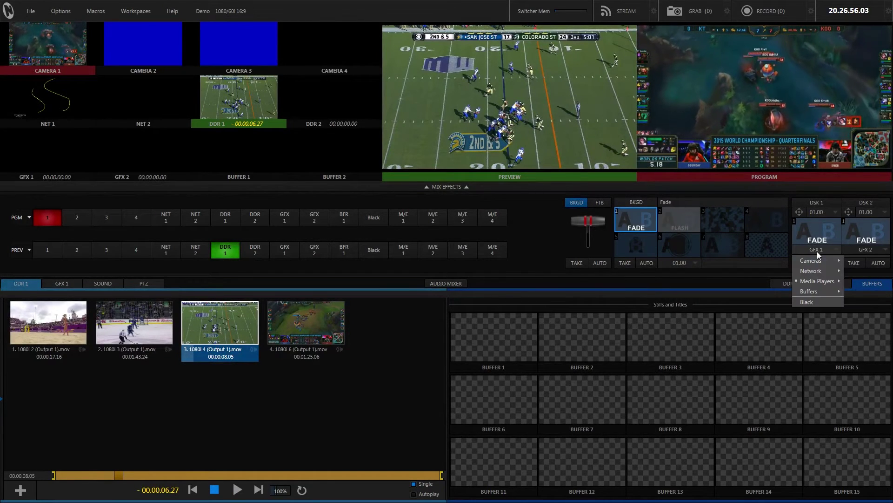
mouse_move(812, 271)
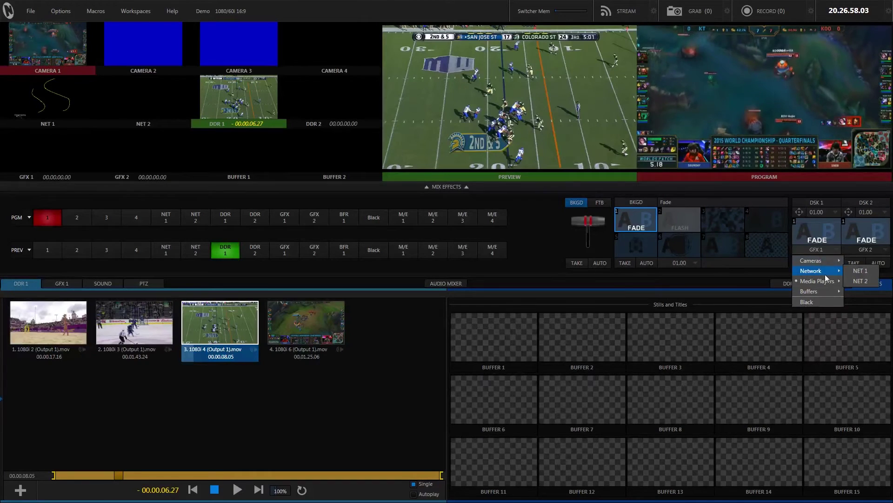
left_click(860, 271)
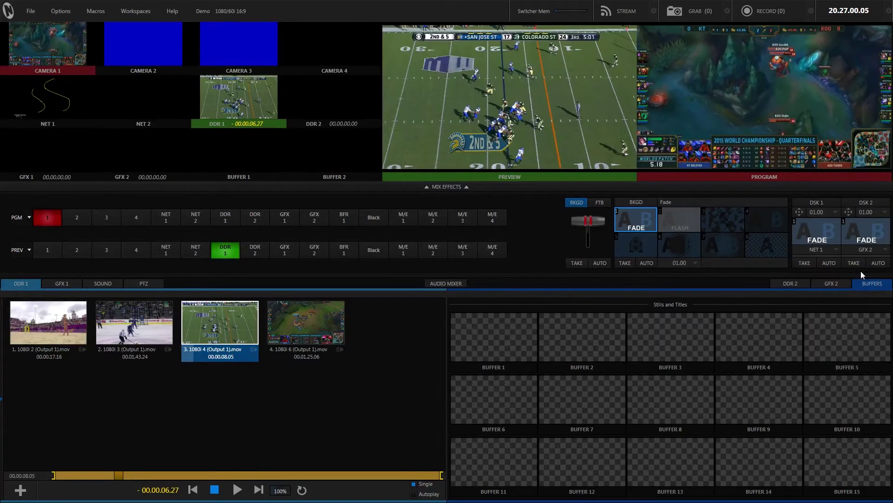
left_click(805, 262)
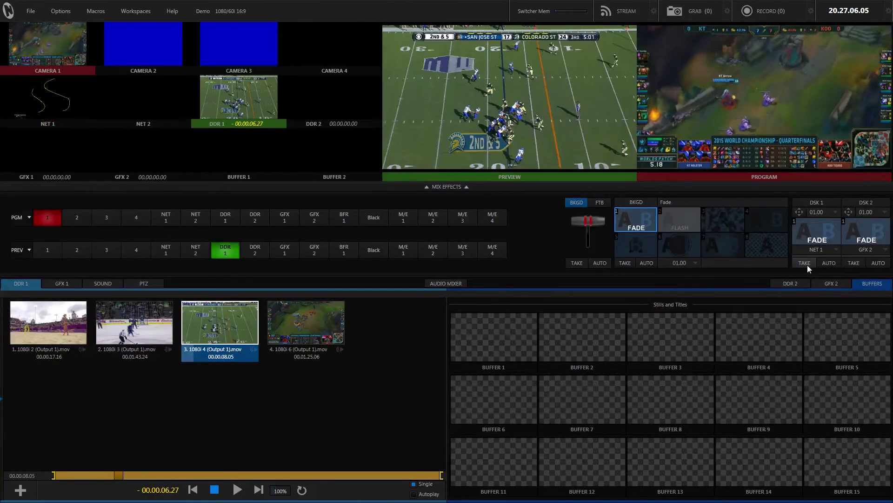
left_click(807, 265)
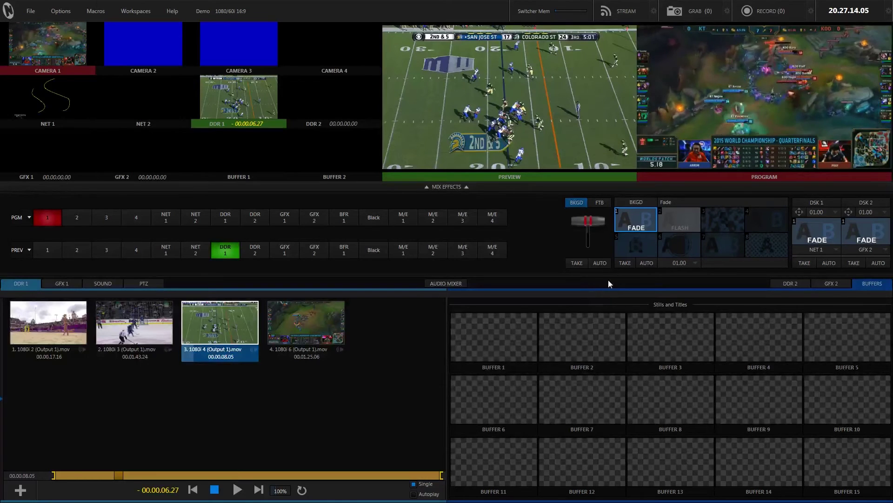
Transition the clip to program with the NET 1 drawings keyed over, then play and pause it.
left_click(606, 264)
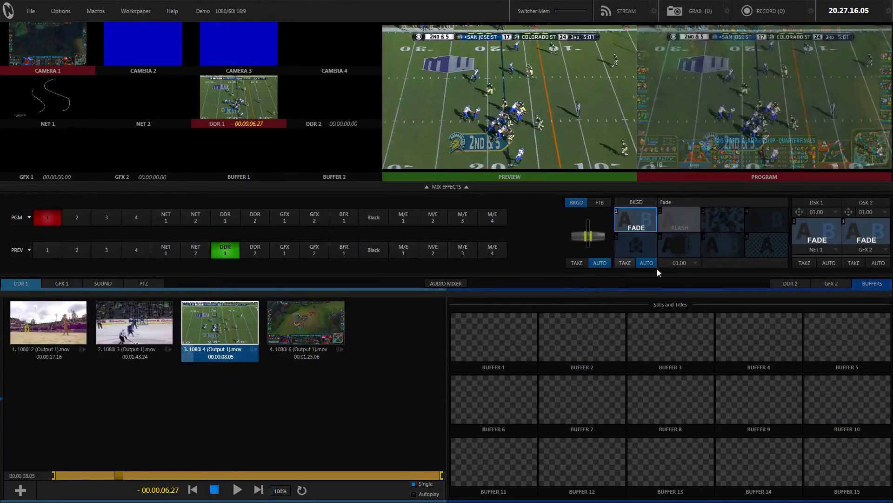
left_click(802, 263)
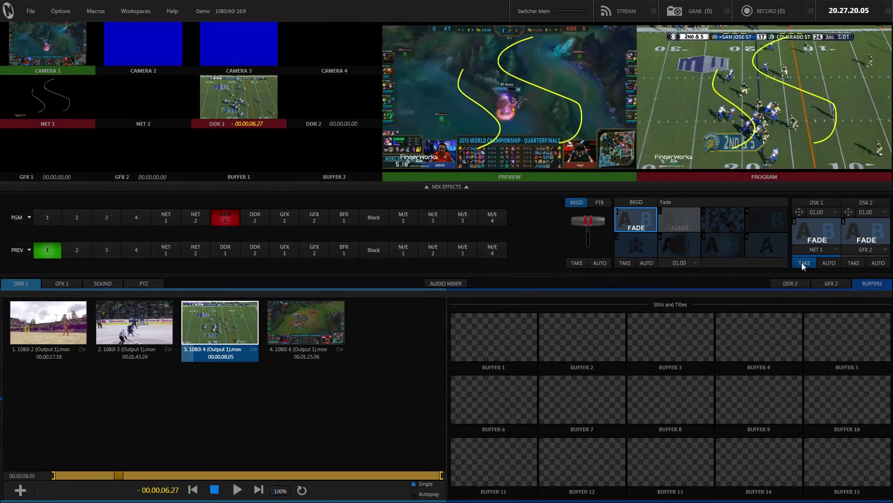
left_click(237, 490)
left_click(215, 492)
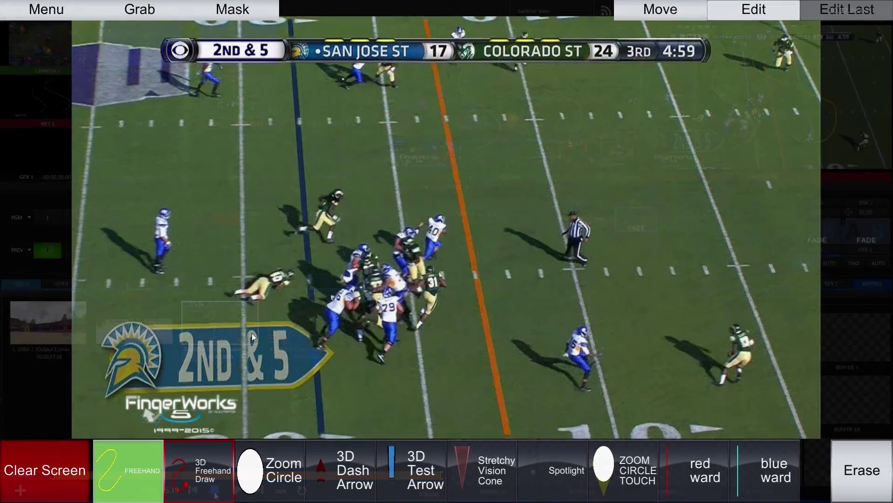
Circle the players by the orange line, draw a rightward arrow, then clear the screen.
left_click_drag(446, 190, 450, 189)
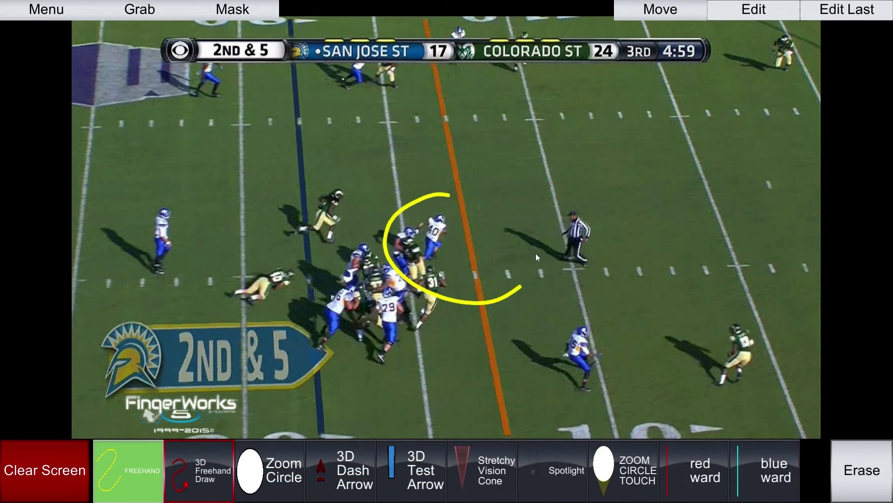
left_click_drag(537, 210, 684, 185)
mouse_move(642, 165)
left_mouse_down()
mouse_move(710, 184)
mouse_move(645, 257)
left_mouse_up()
left_click(55, 473)
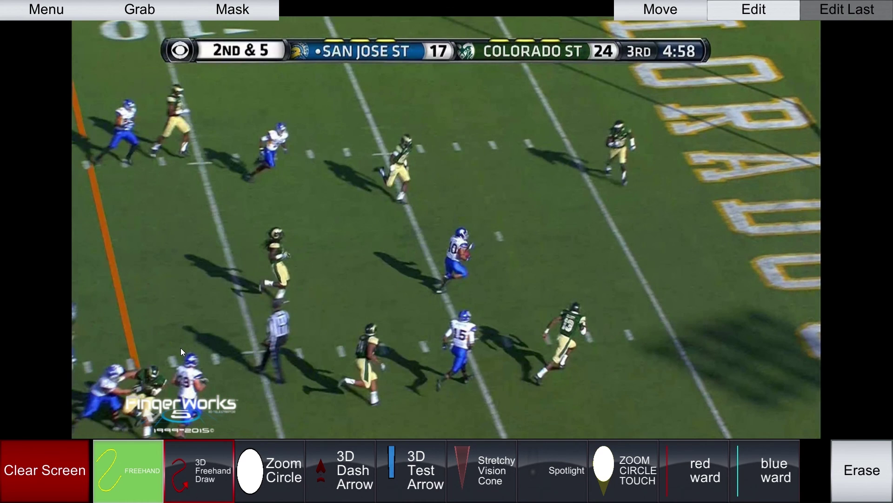
Spotlight three defenders, including the one chasing the runner, then clear the spotlights.
left_click(524, 438)
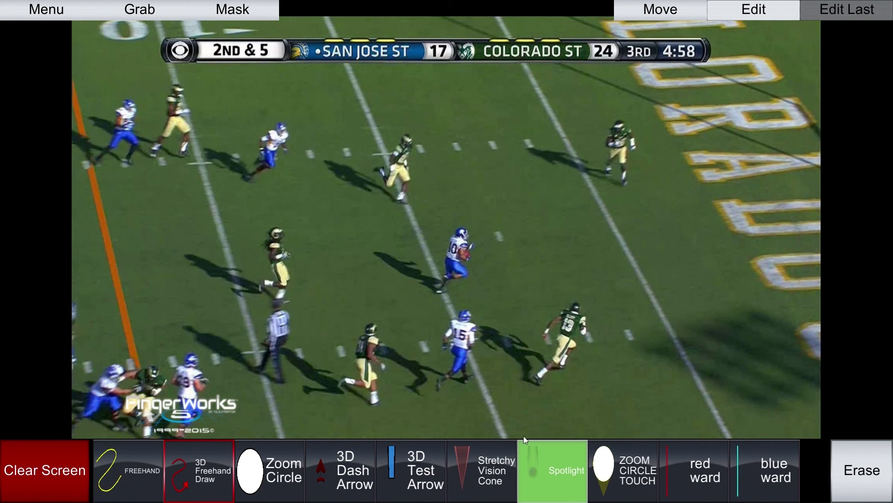
left_click(399, 188)
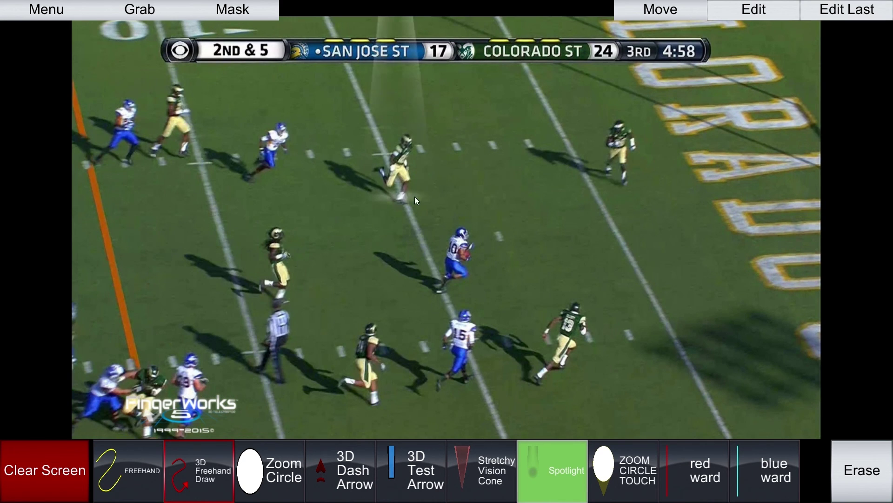
left_click(613, 175)
left_click(552, 373)
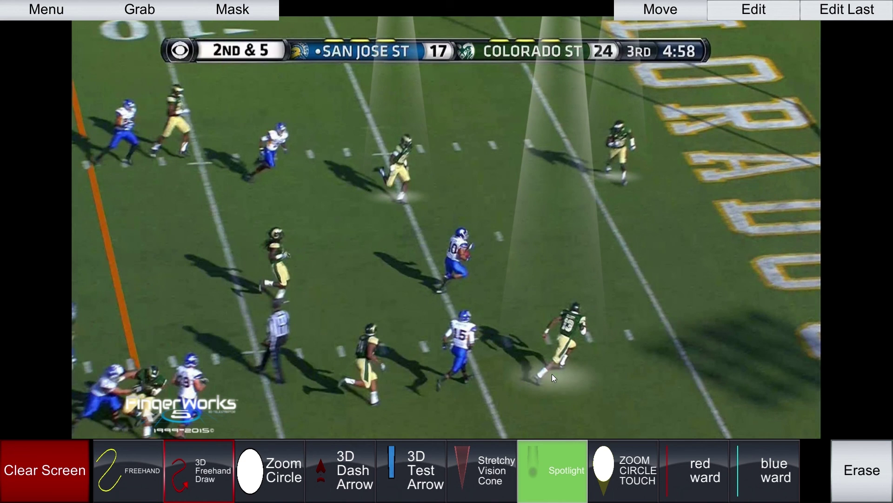
left_click(78, 444)
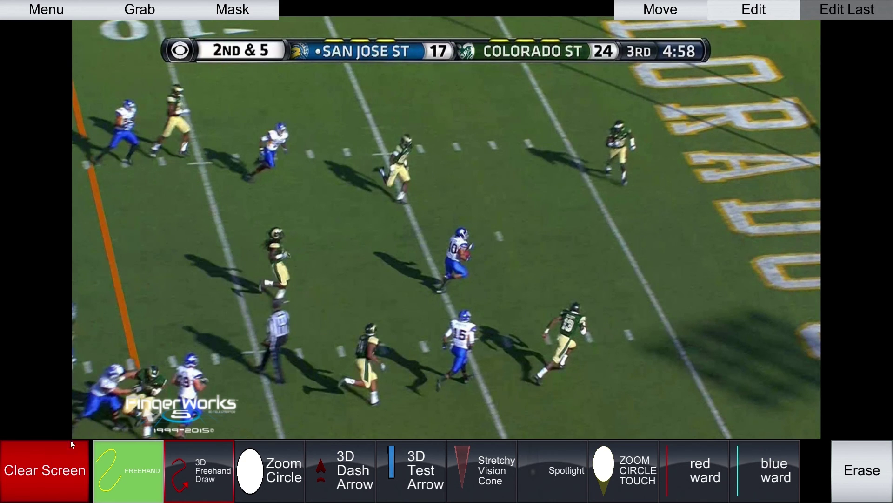